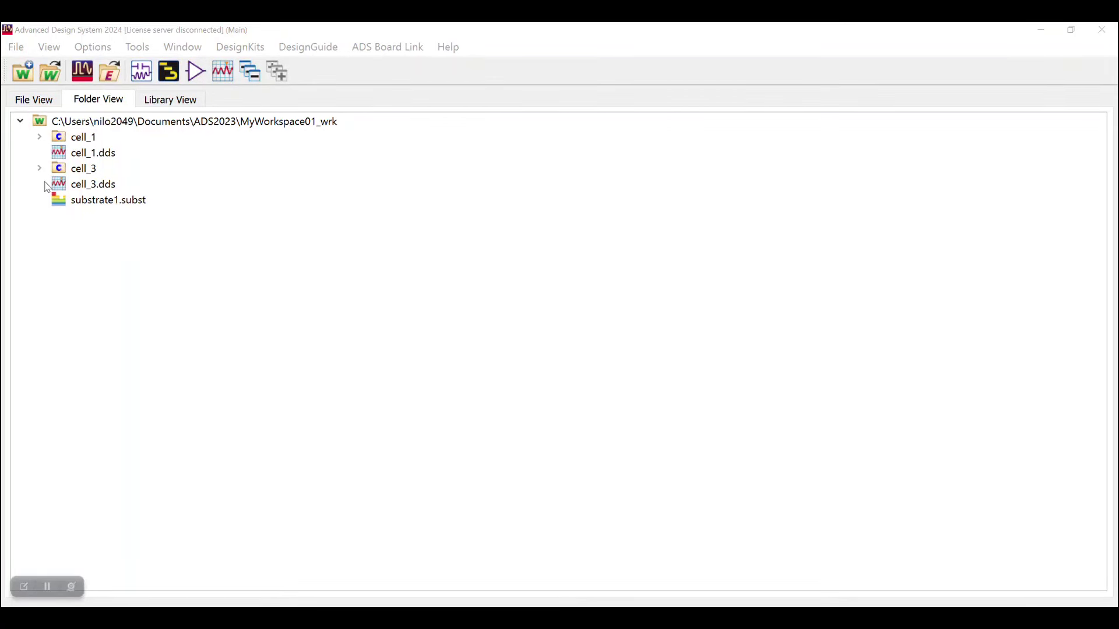
Expand and collapse cell_1 and cell_3 in the workspace tree to inspect their views.
click(40, 137)
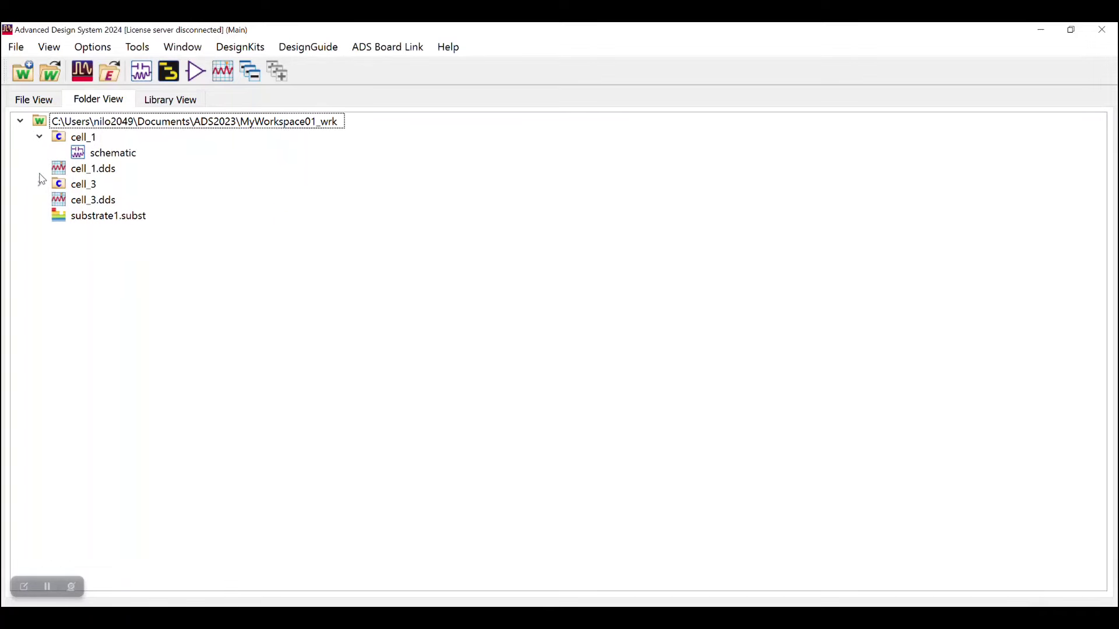
click(40, 184)
click(39, 185)
click(40, 137)
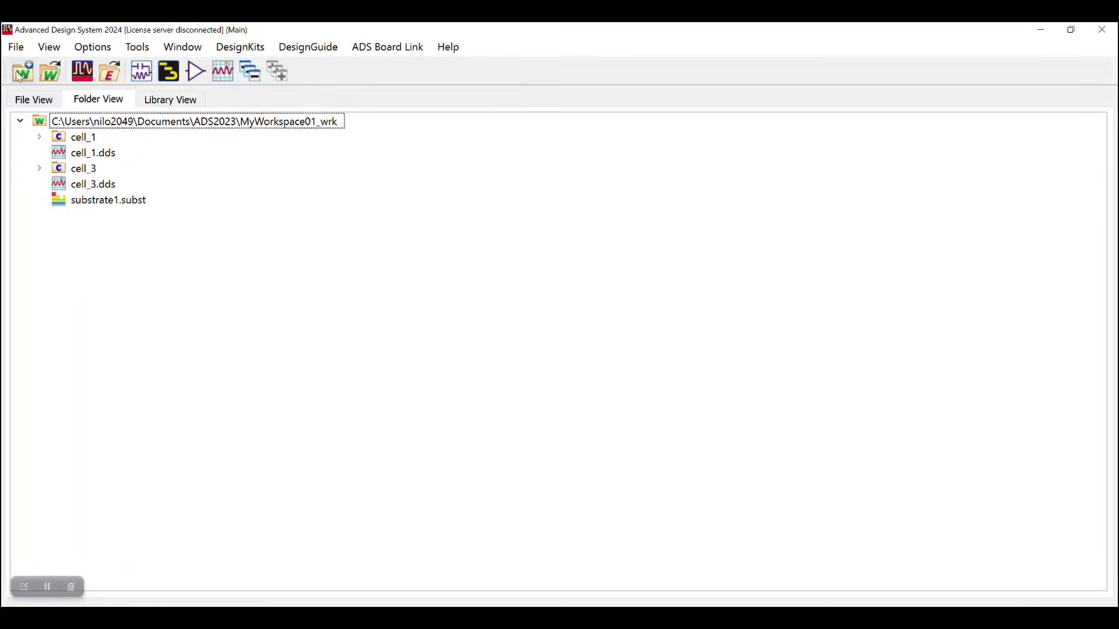
Start a workspace archive of MyWorkspace01_wrk with the MurataDynamicModel design kit included.
click(17, 49)
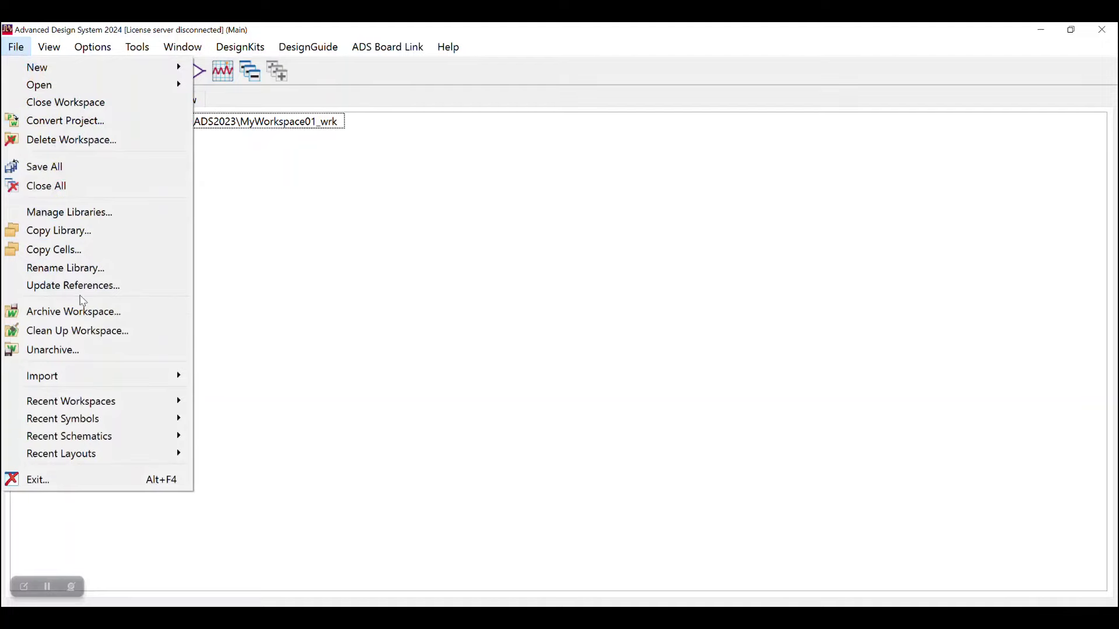
click(85, 311)
click(295, 236)
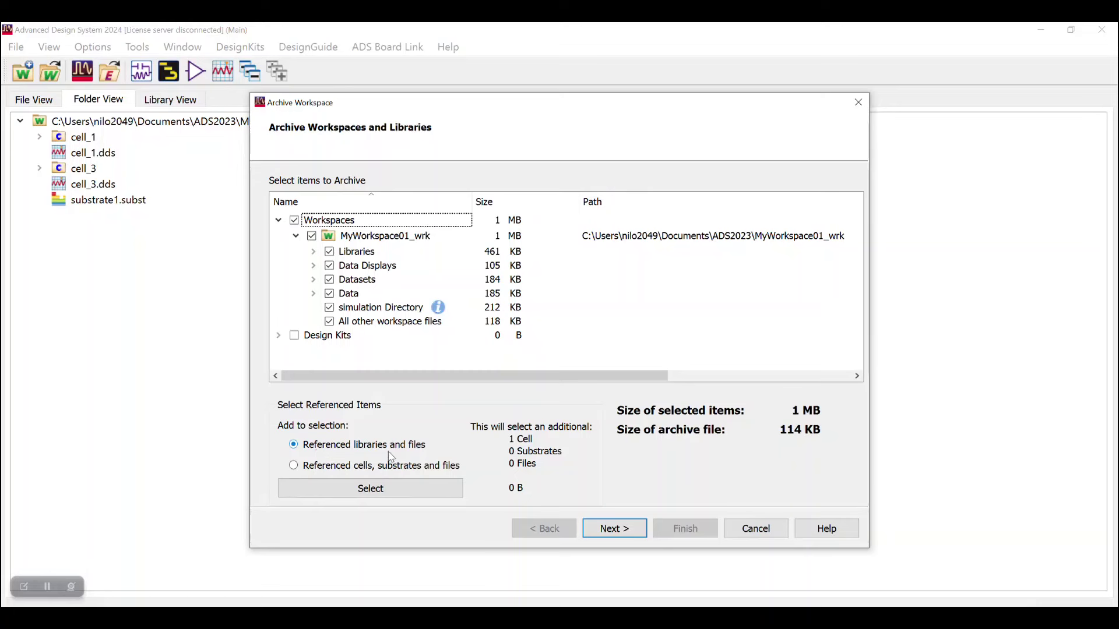
click(381, 488)
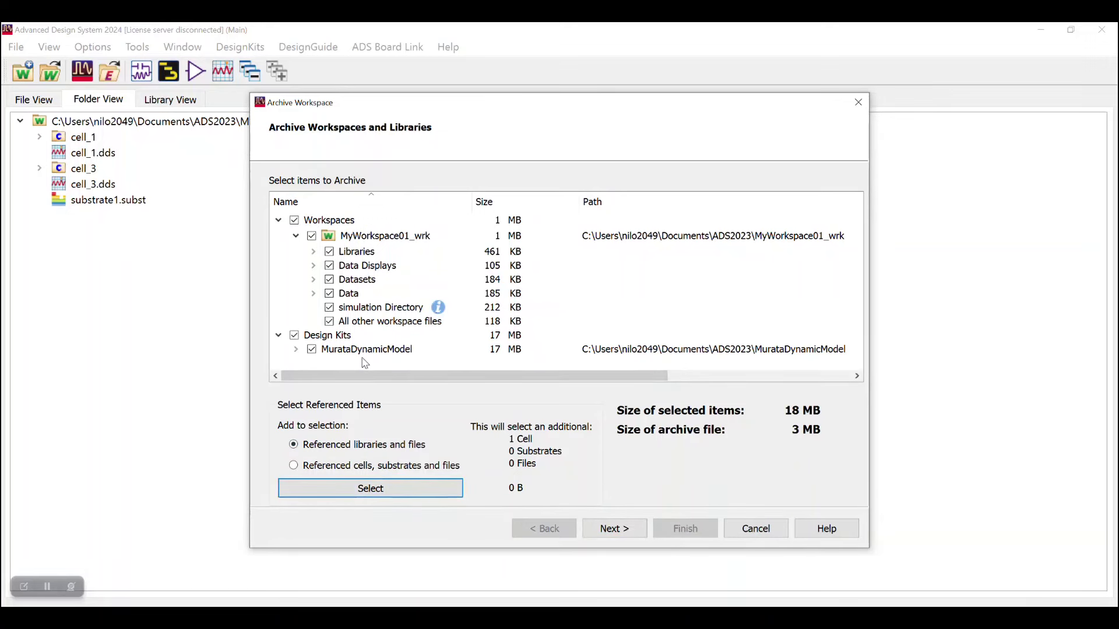
click(610, 531)
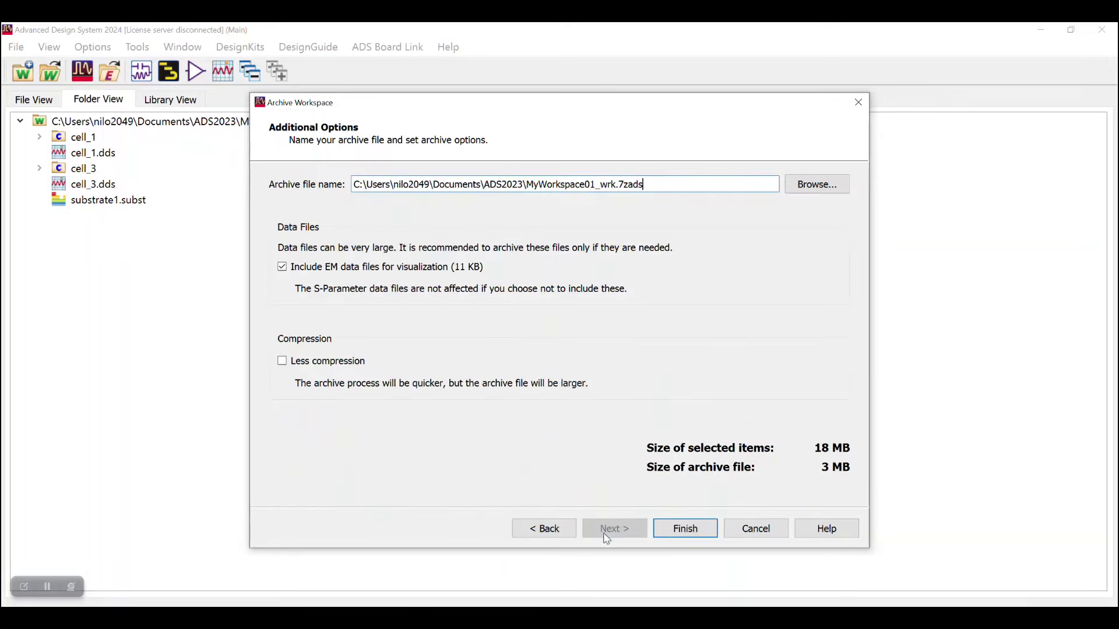
Save MyWorkspace01_wrk.7zads without EM data files into Desktop > For Tutotrial > Archive complete workspace.
click(299, 271)
click(814, 185)
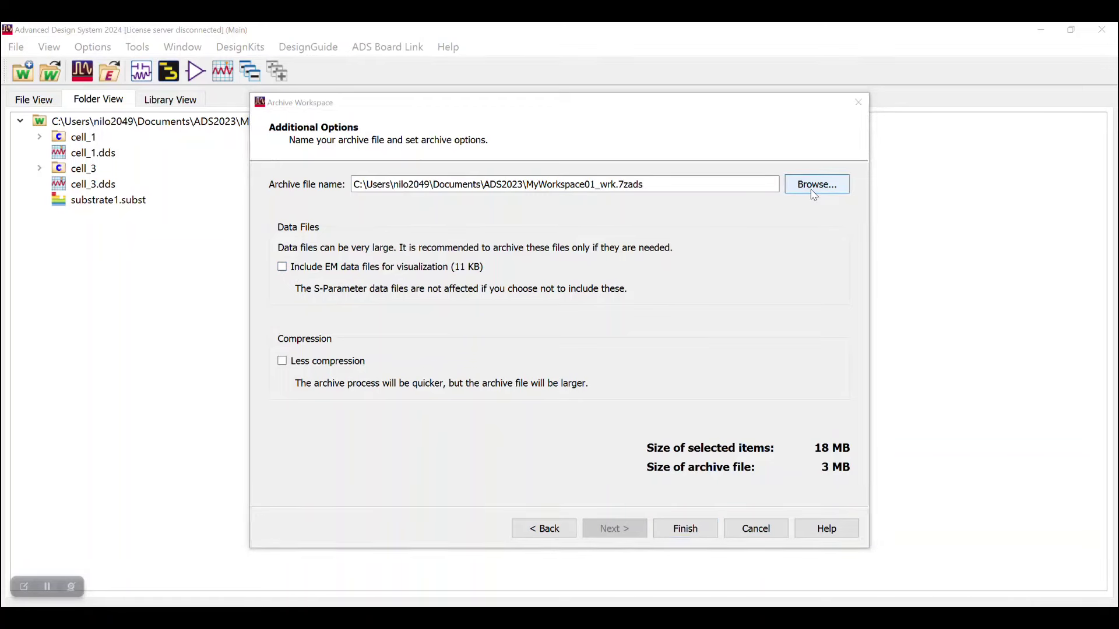
click(320, 211)
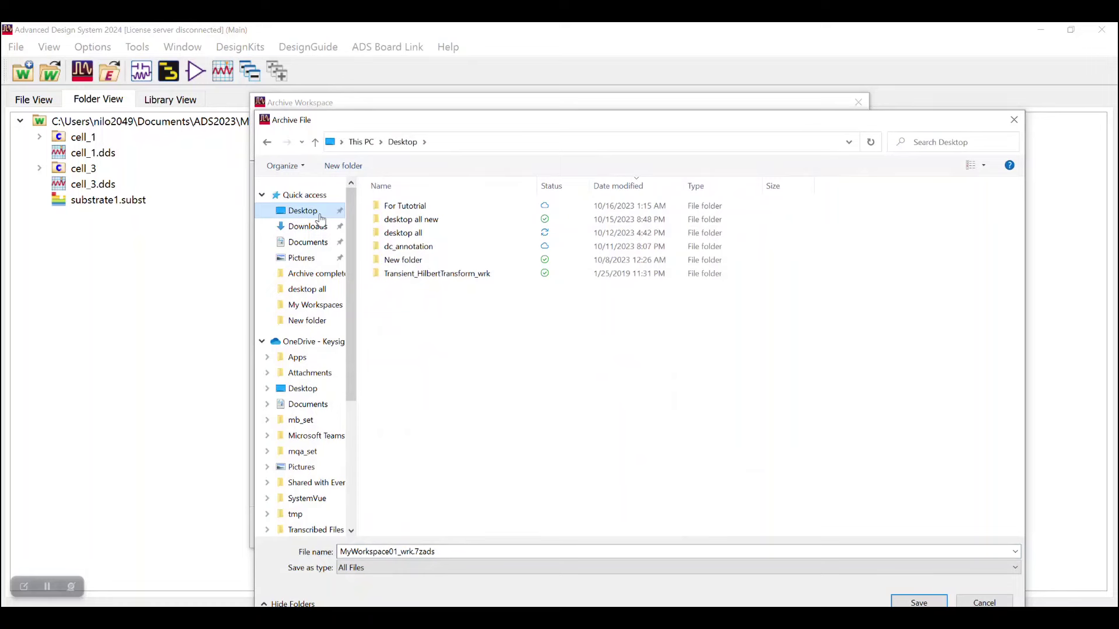
double_click(406, 206)
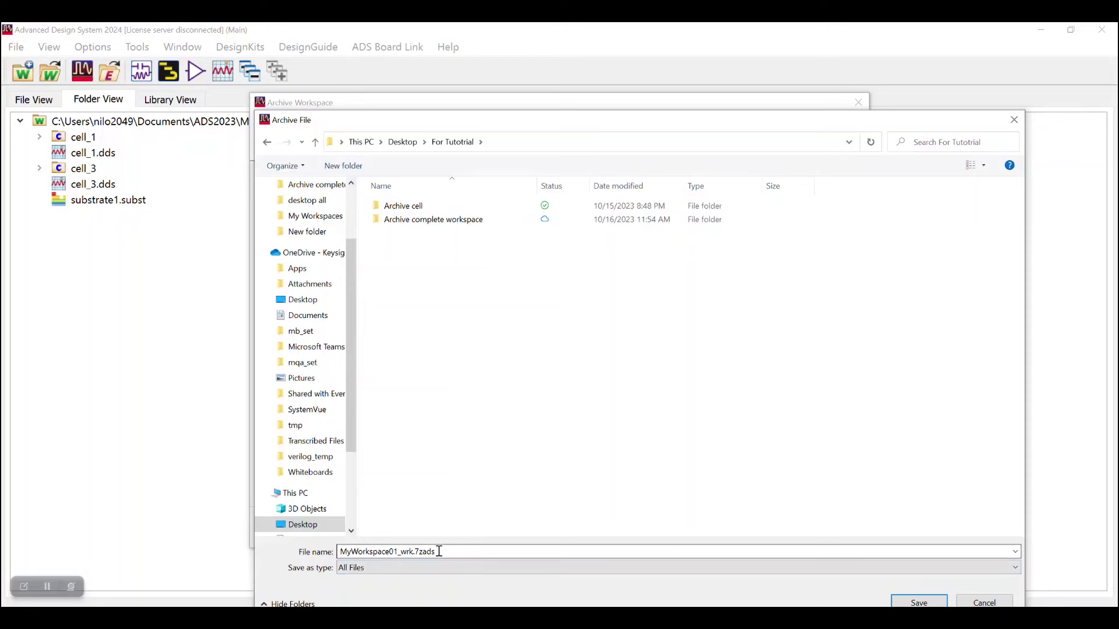
double_click(484, 227)
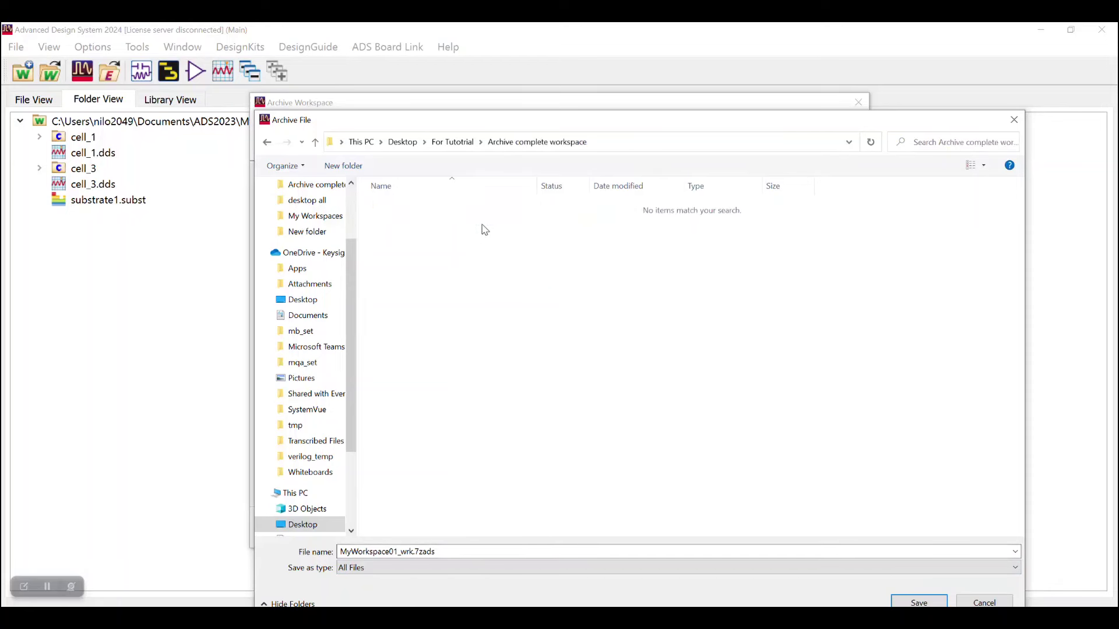
click(919, 602)
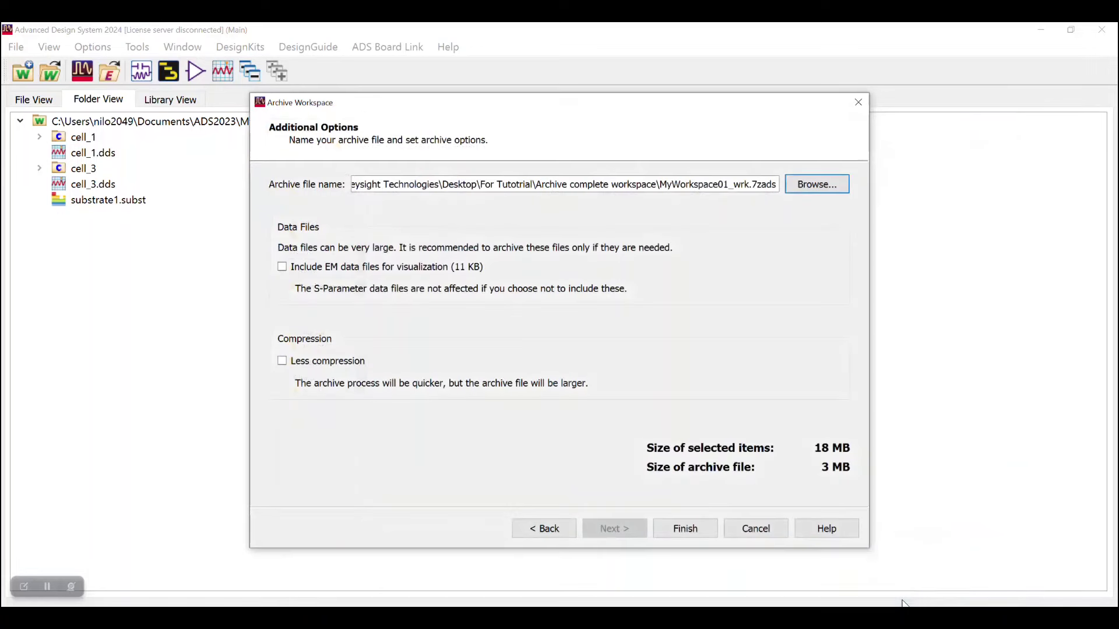
click(690, 530)
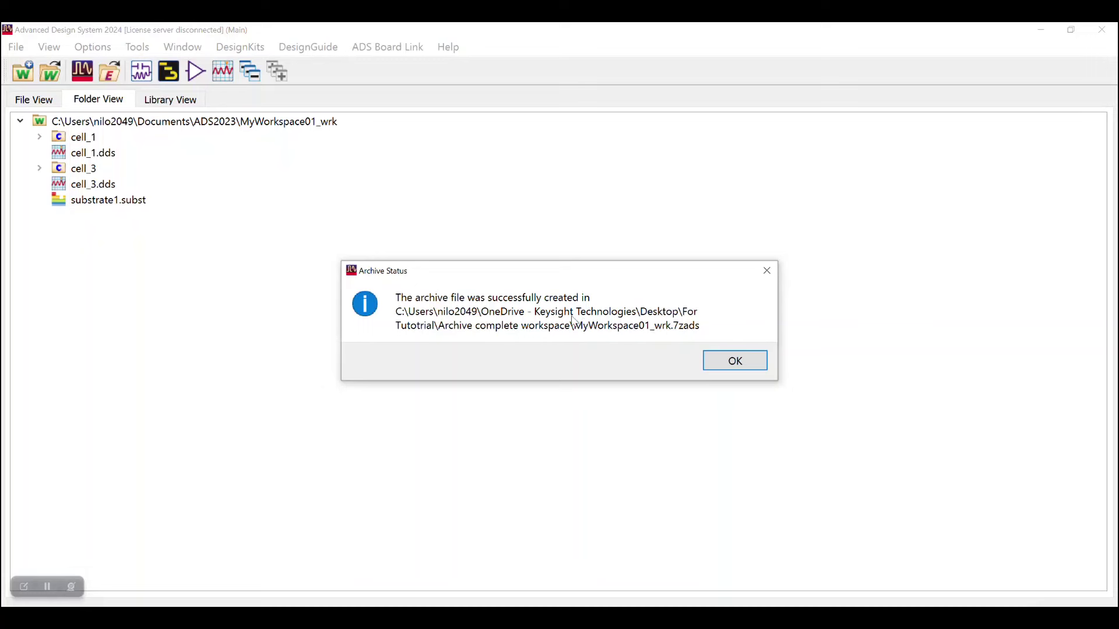
click(736, 364)
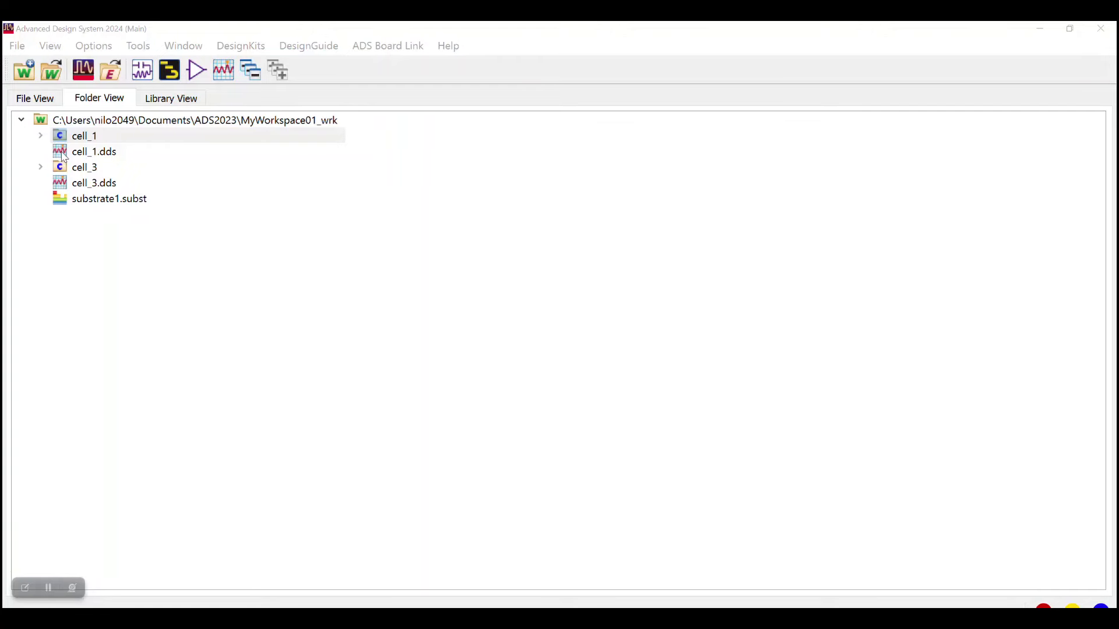
Archive cell_1 alone, adding referenced cell_3, substrate1 and design kits for 17 MB.
click(74, 138)
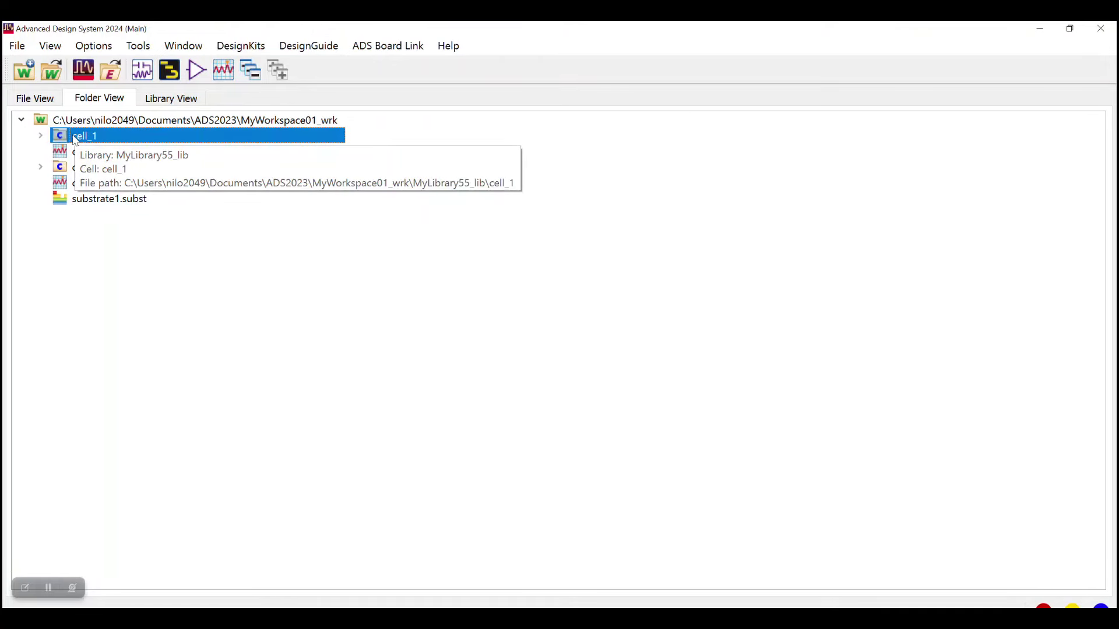
right_click(75, 141)
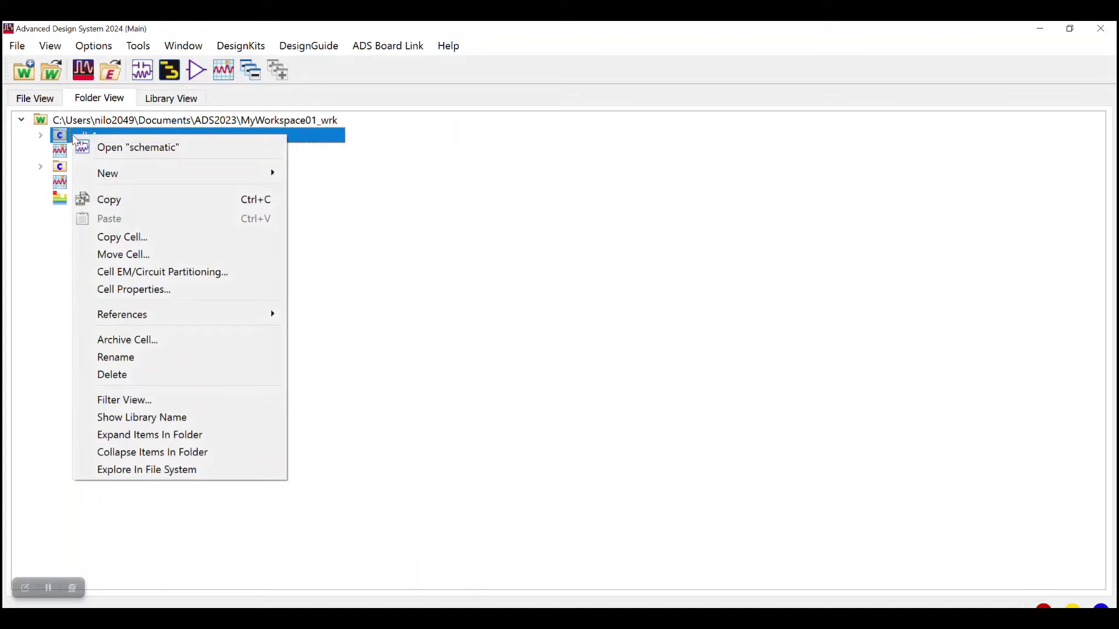
click(128, 345)
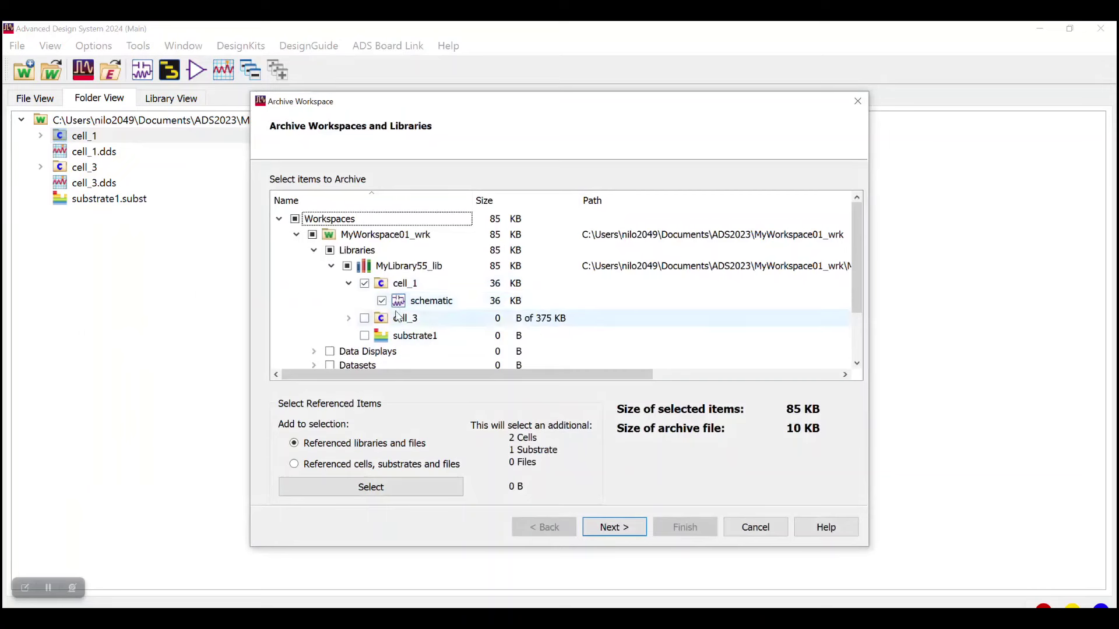
scroll(542, 343, down, 2)
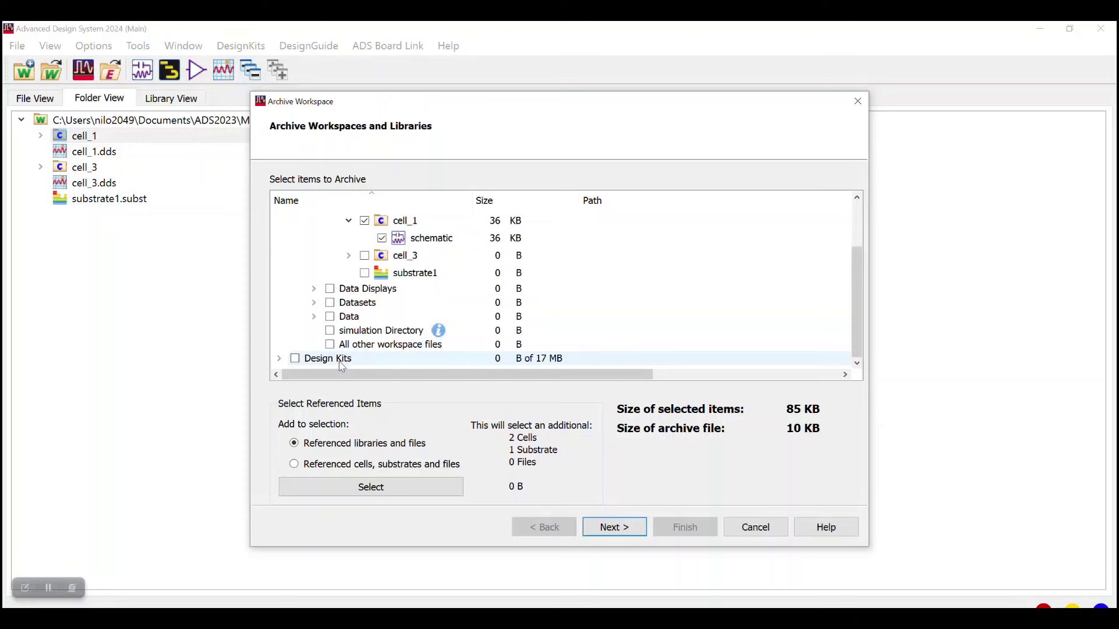
click(304, 467)
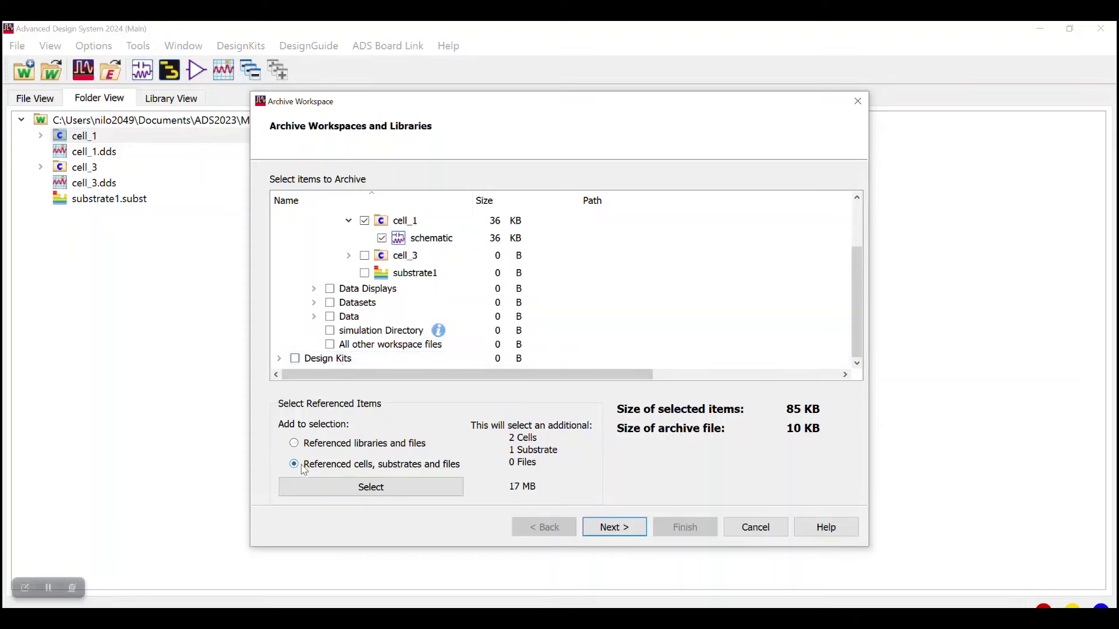
click(366, 489)
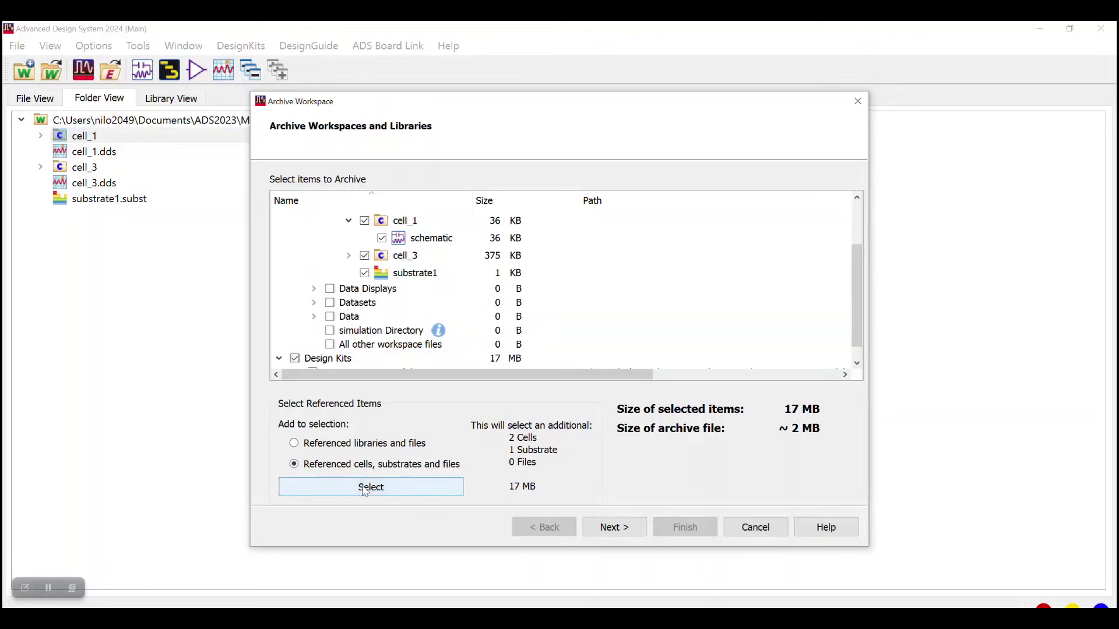
Save the cell_1 archive MyWorkspace01_wrk.7zads into Desktop > For Tutotrial > Archive cell.
click(620, 531)
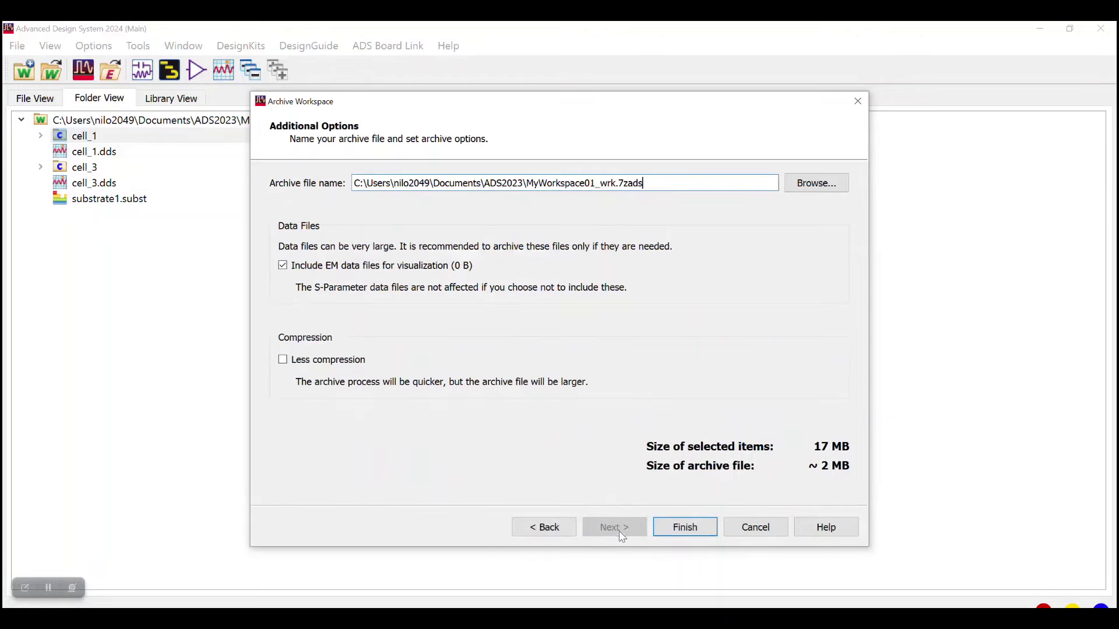
click(816, 183)
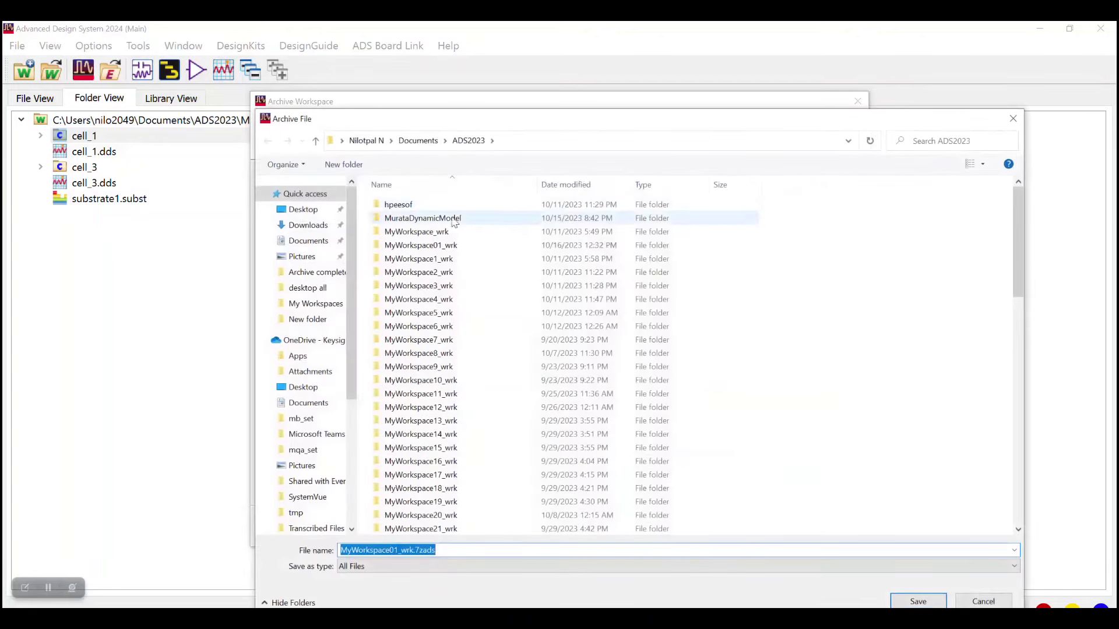
click(315, 211)
click(410, 209)
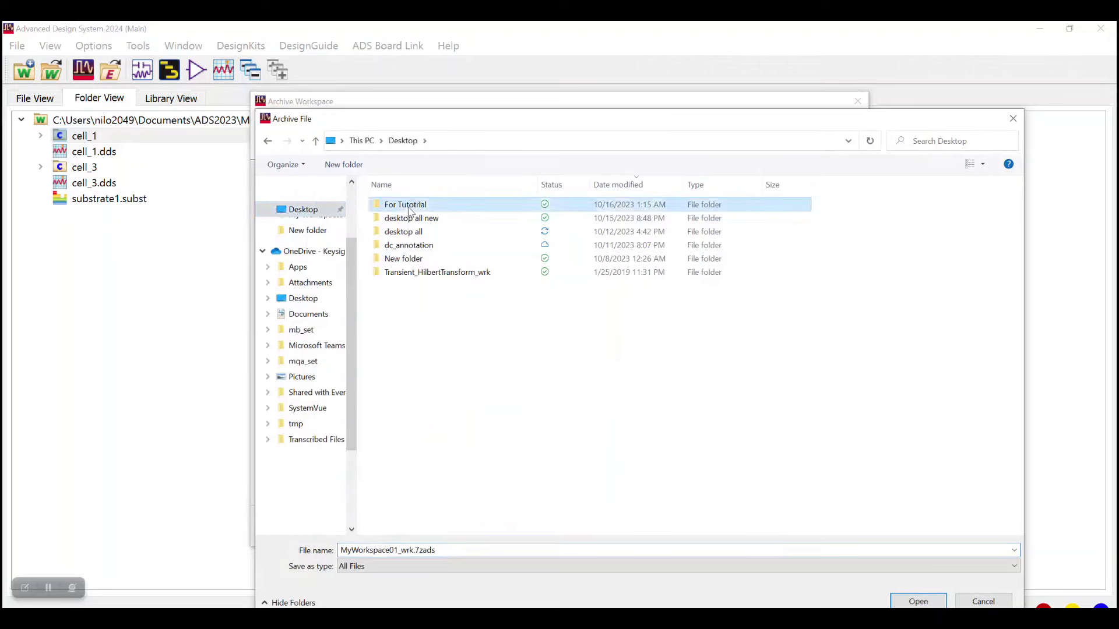
double_click(410, 208)
double_click(410, 206)
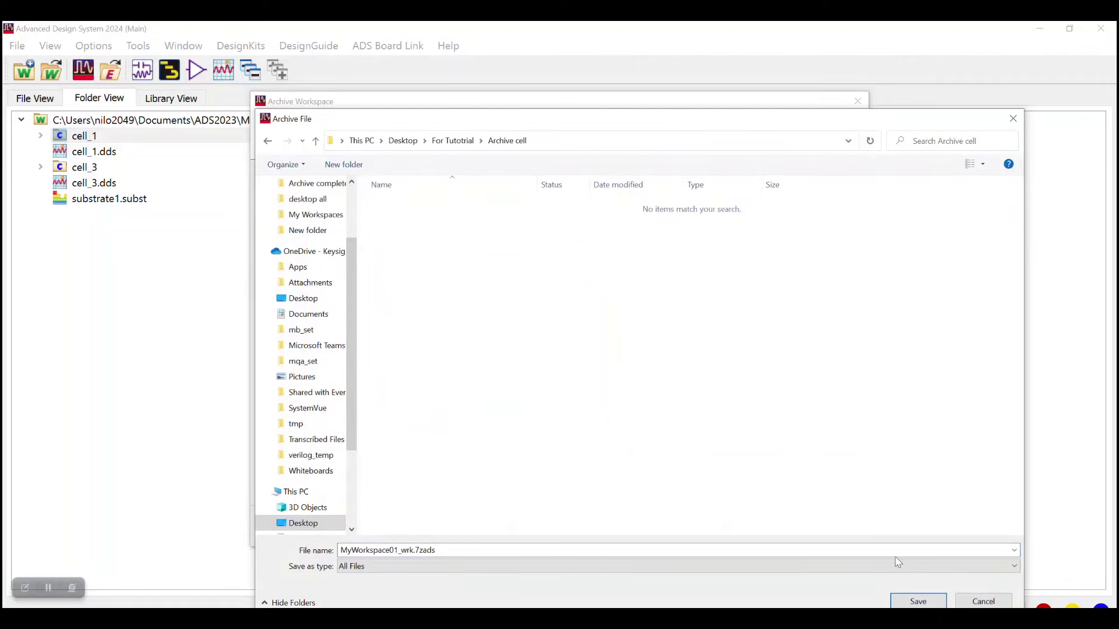
click(910, 601)
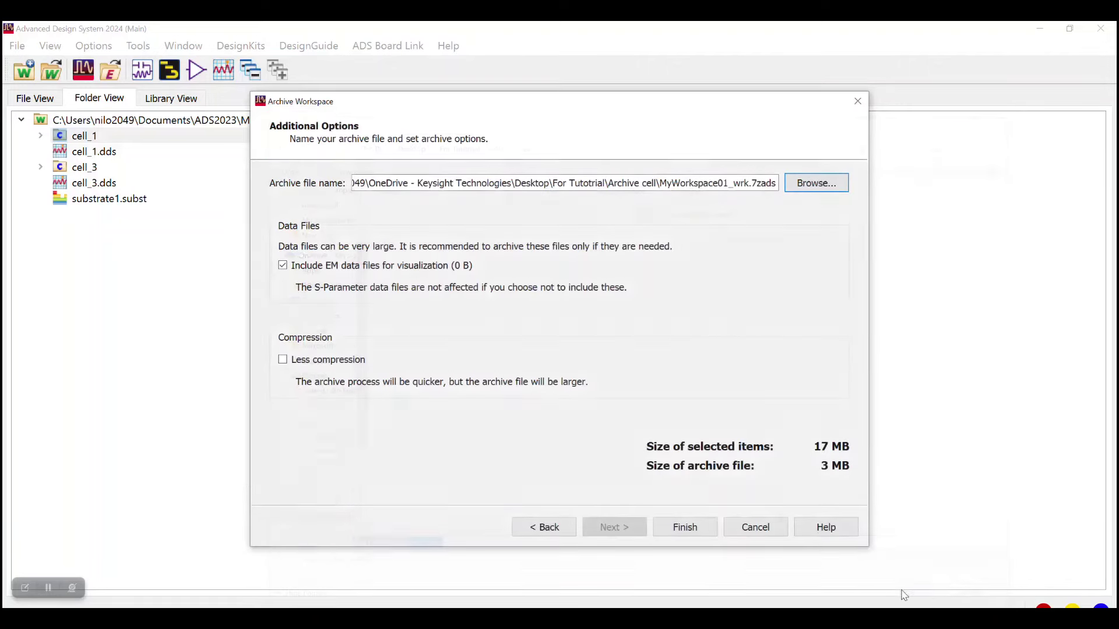
click(676, 528)
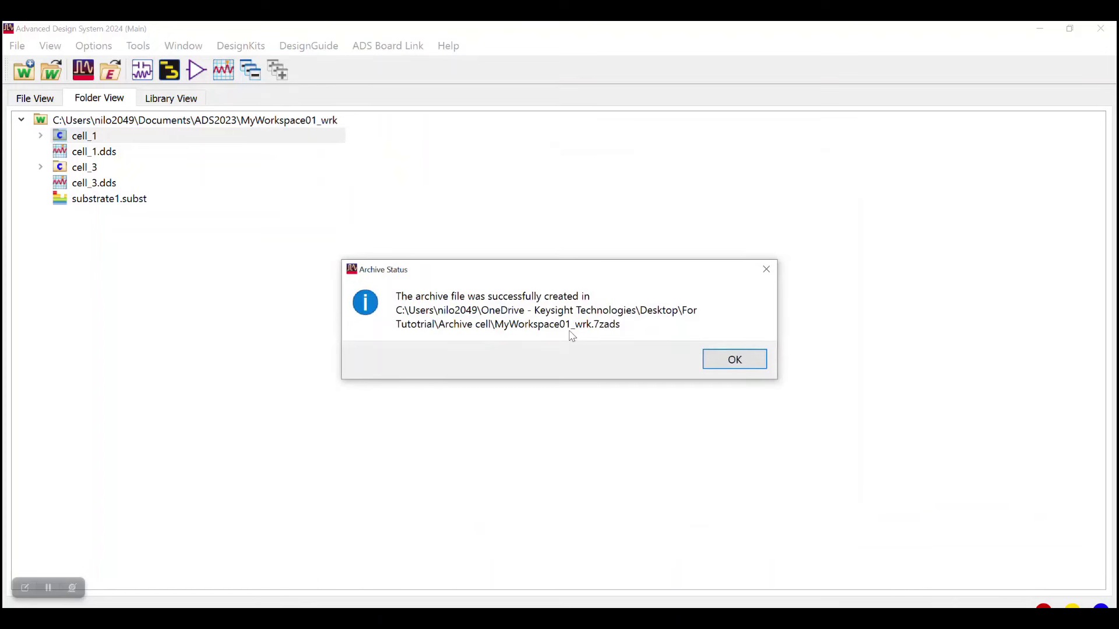
click(725, 359)
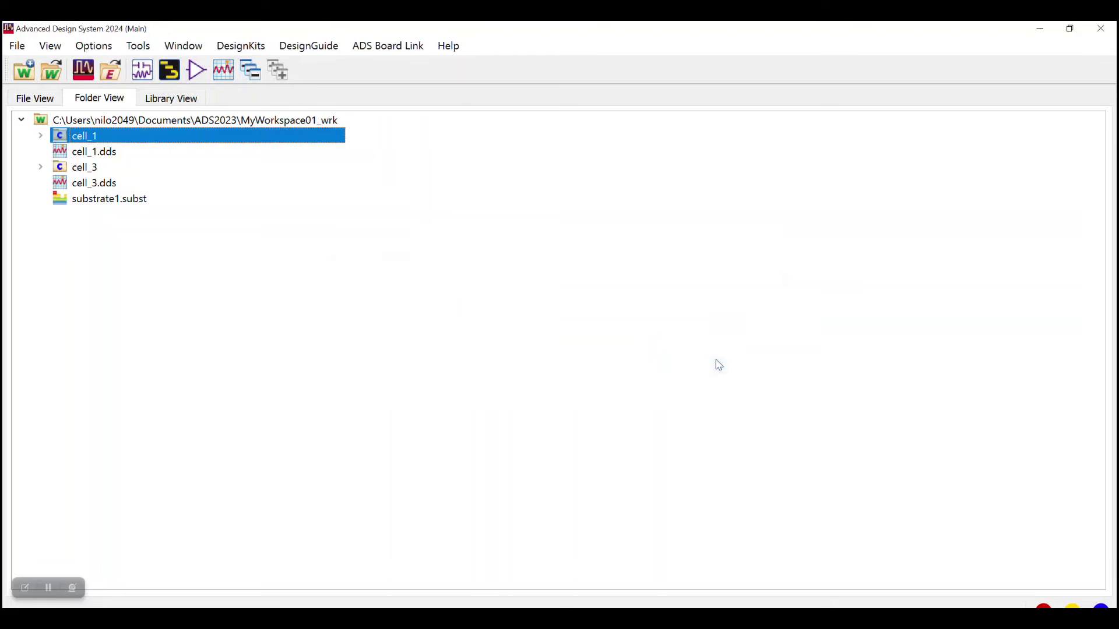
Expand cell_1 and bring up the actions for its schematic view.
click(39, 138)
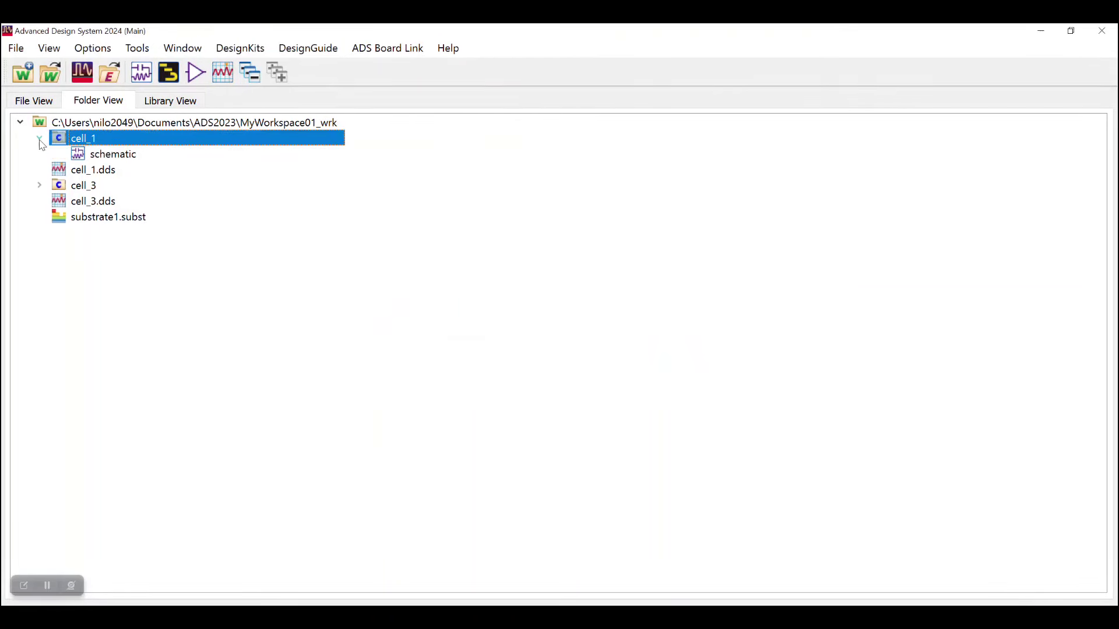
mouse_move(94, 157)
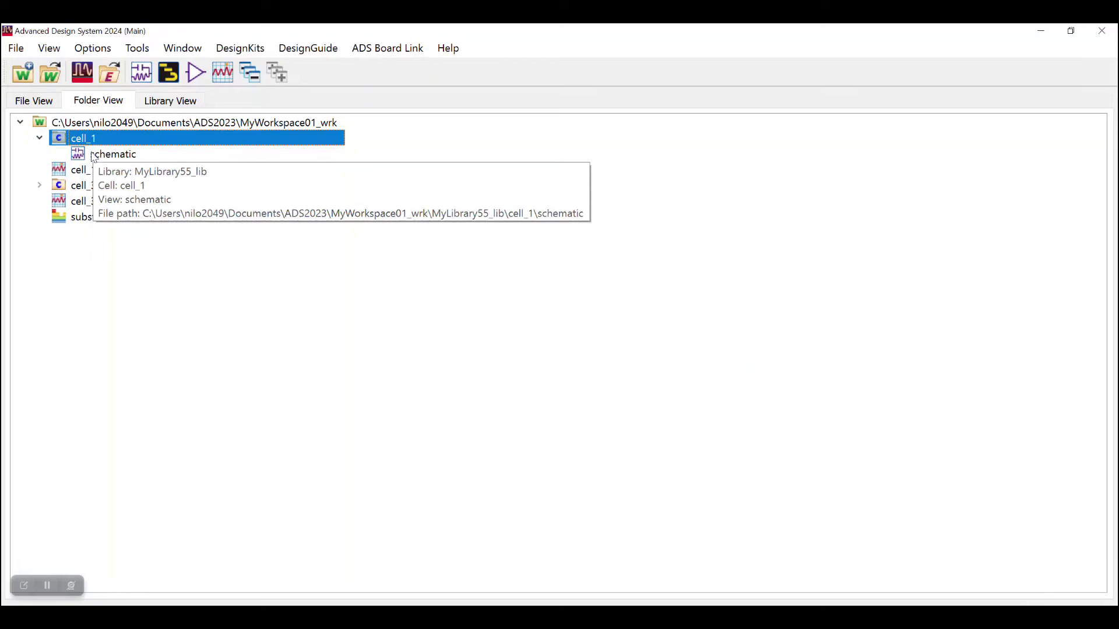
right_click(95, 158)
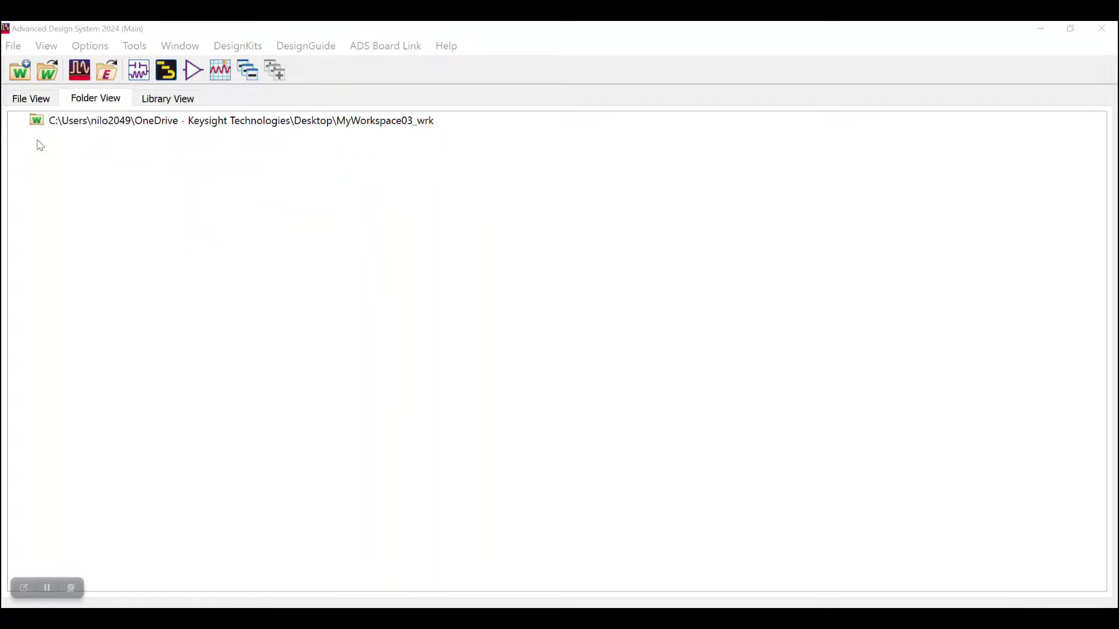
Choose MyWorkspace01_wrk.7zads from the For Tutotrial folder to unarchive.
click(13, 45)
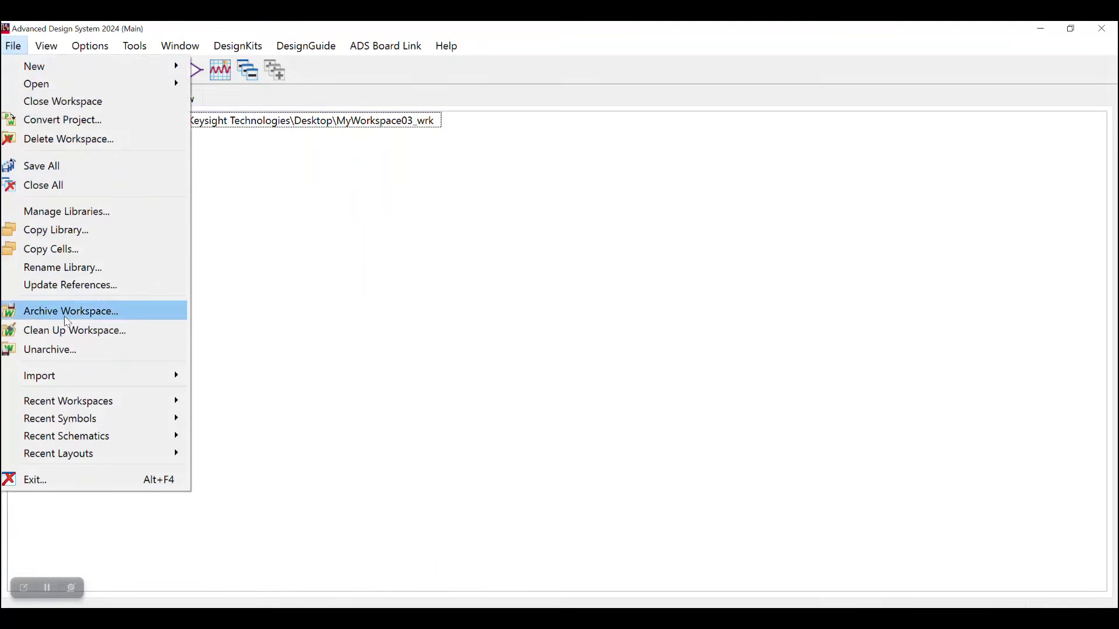
click(69, 351)
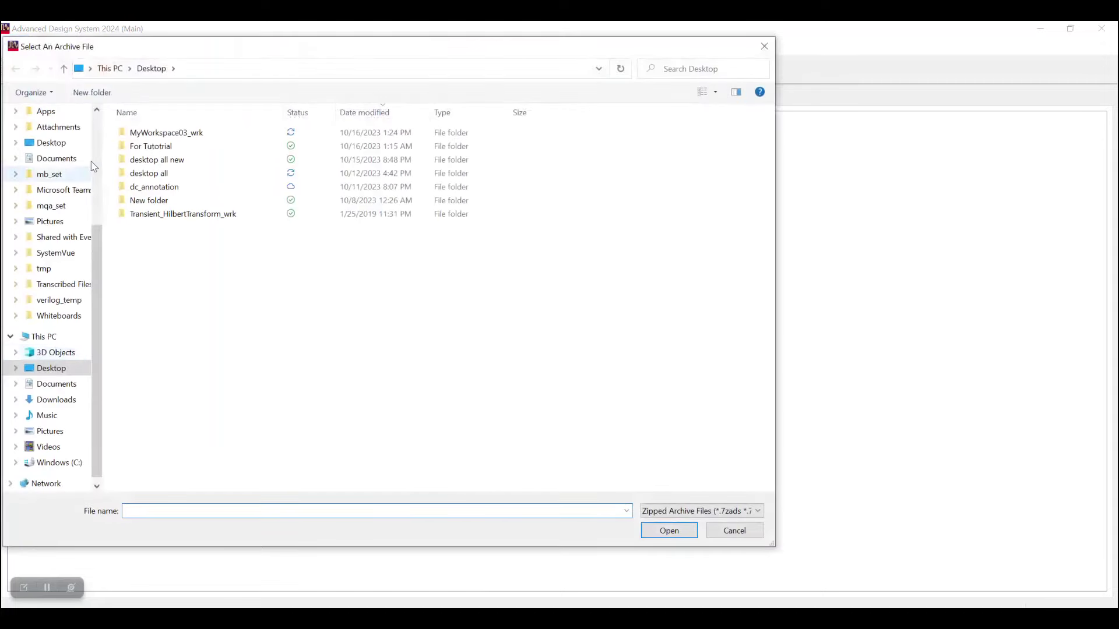
scroll(93, 140, up, 4)
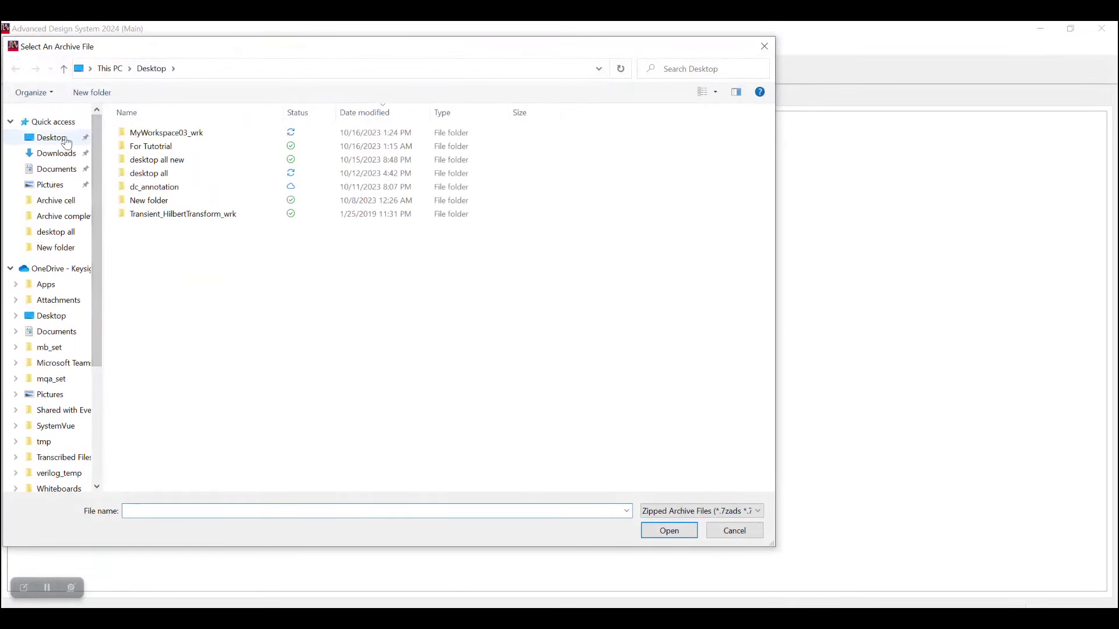
double_click(150, 147)
double_click(146, 147)
double_click(165, 134)
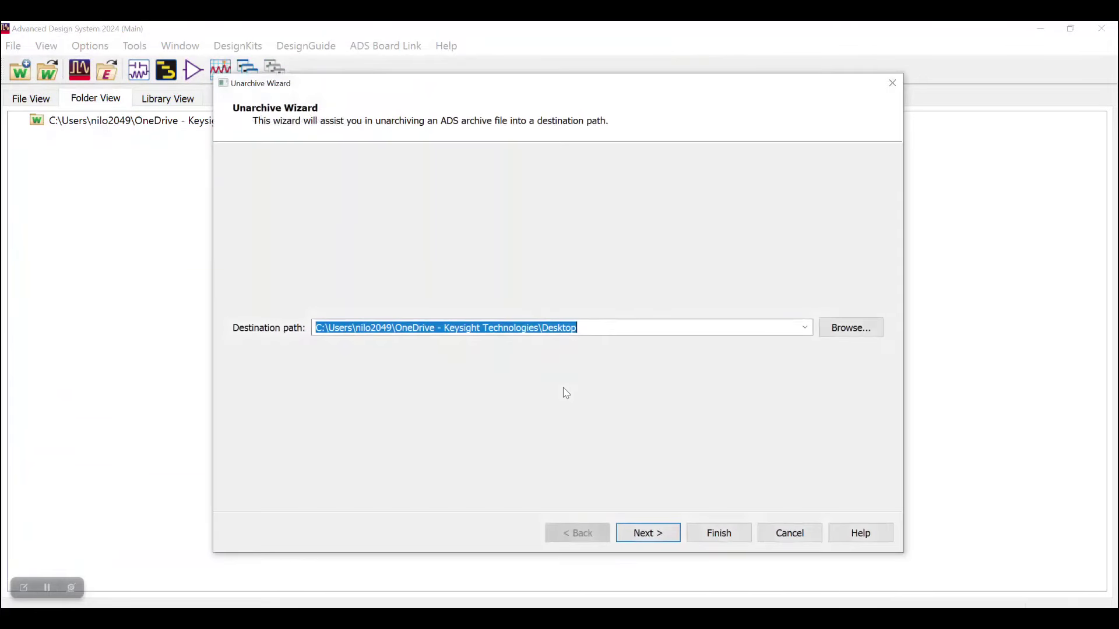
Unarchive with the default destination, all items and default workspace options.
click(647, 534)
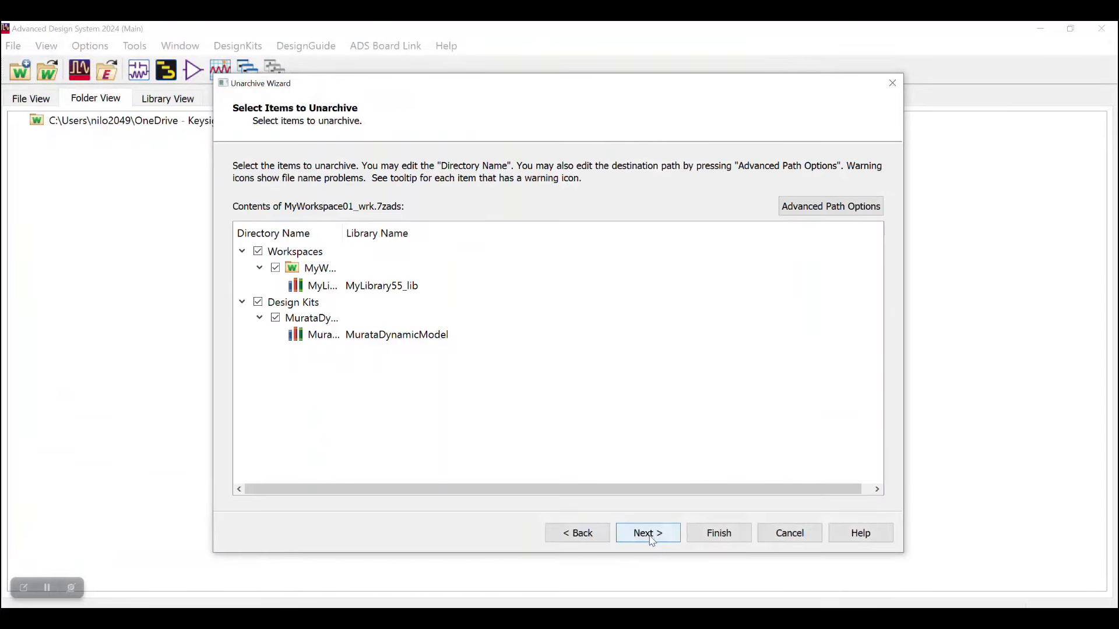
click(651, 540)
click(651, 537)
click(716, 532)
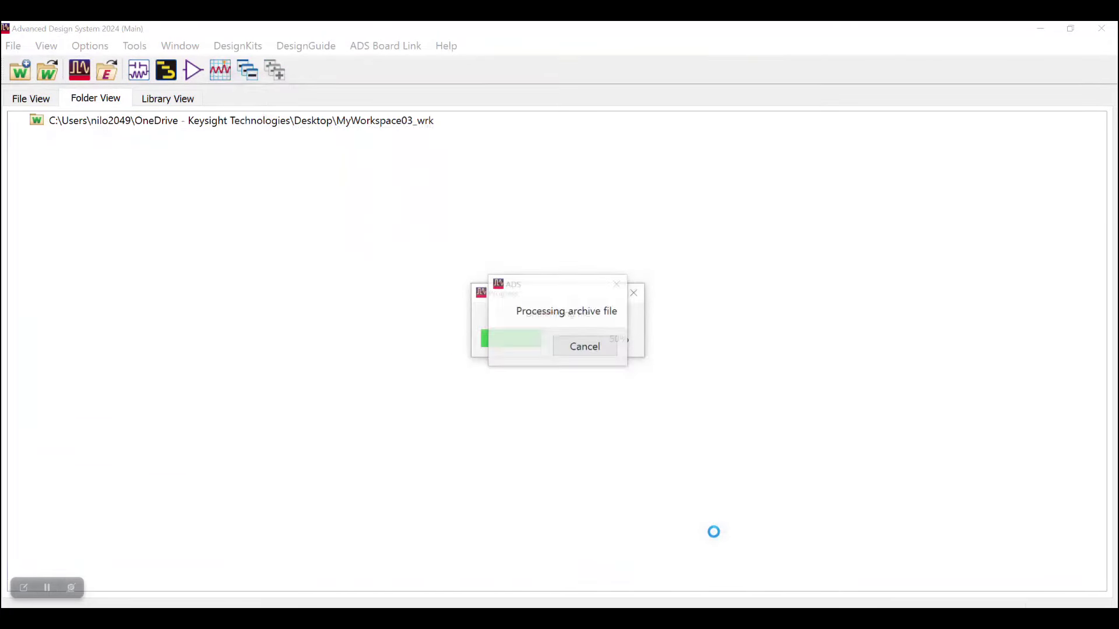